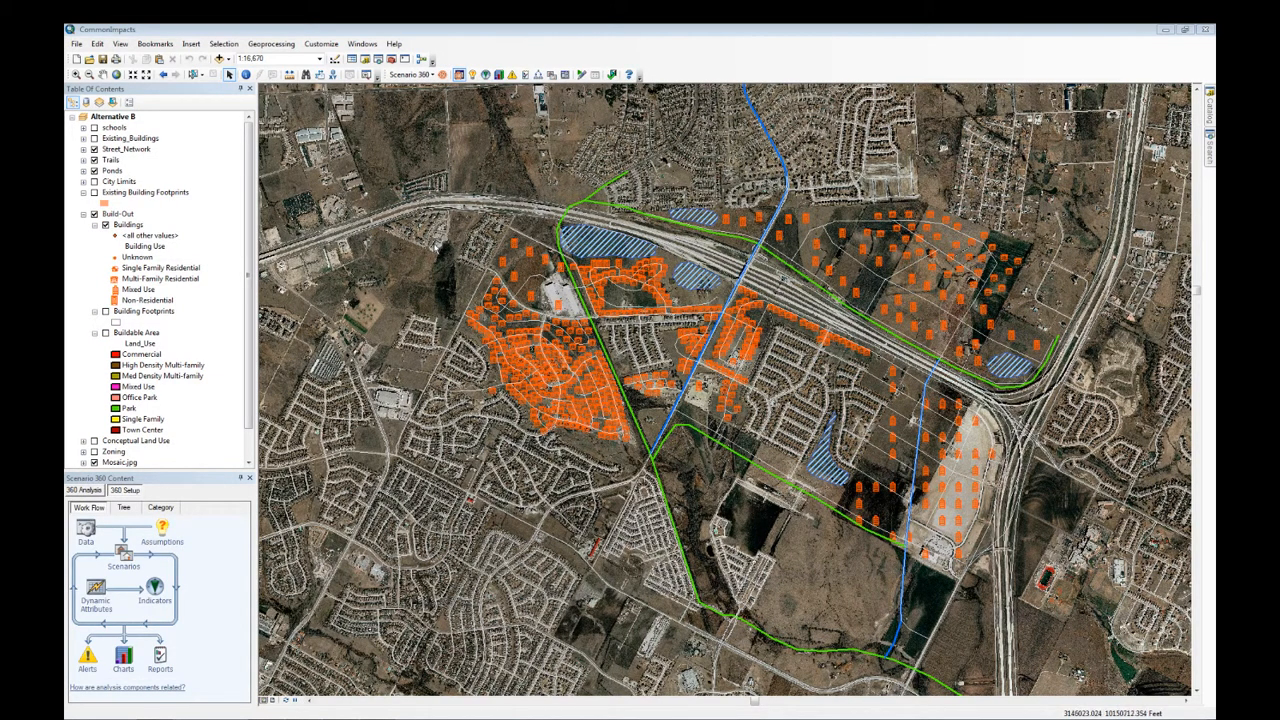
# Show the Scenario 360 Decision Tools toolbar and start the Common Impacts Wizard.
pyautogui.click(410, 75)
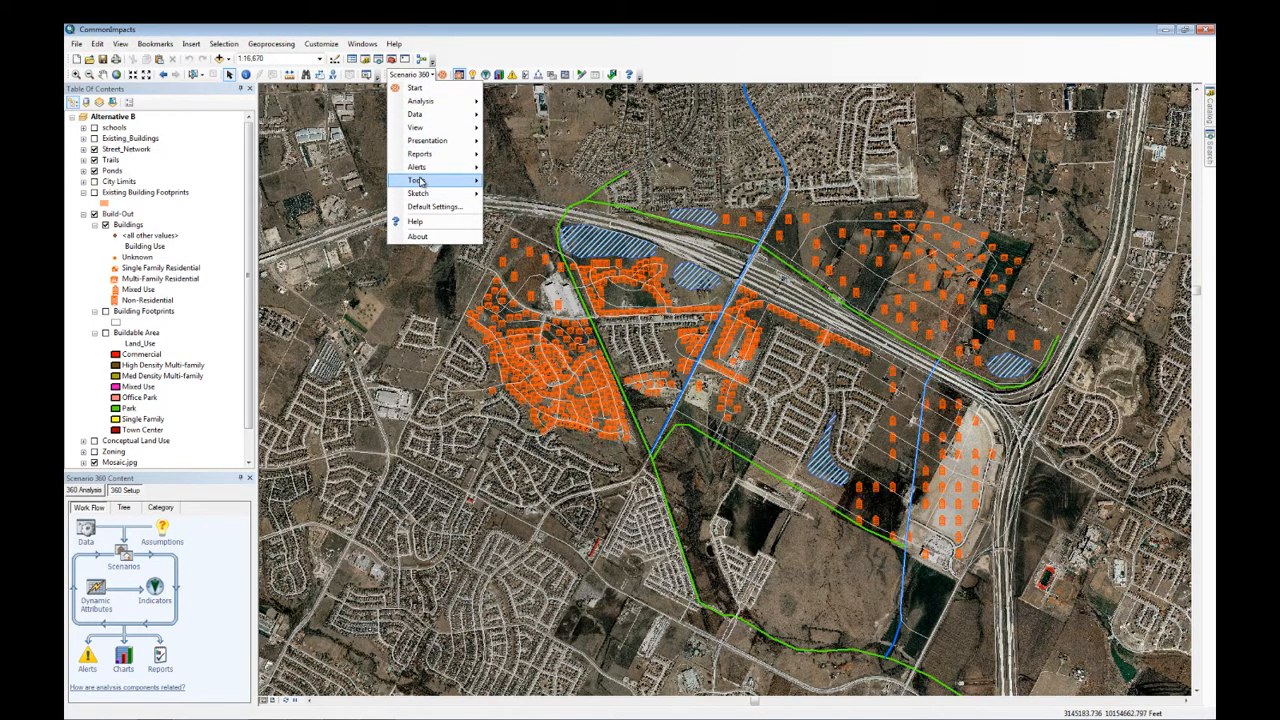
pyautogui.moveTo(417, 180)
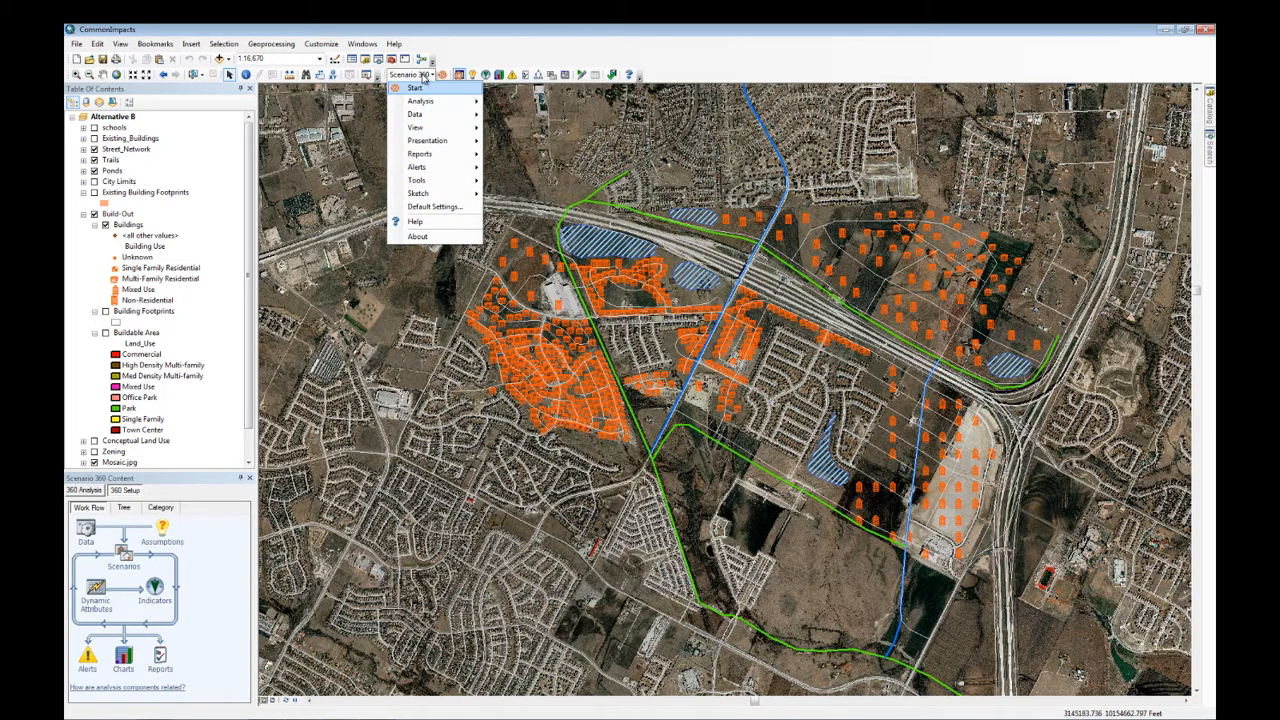
pyautogui.moveTo(428, 130)
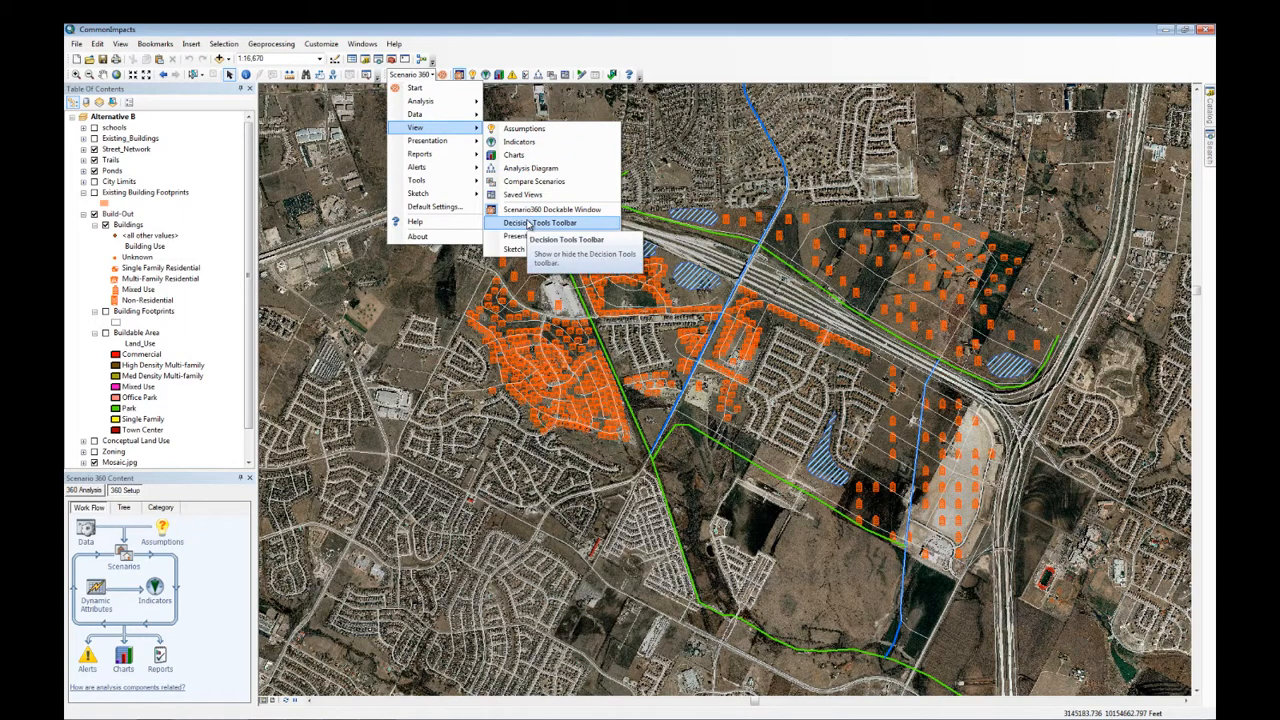
pyautogui.click(529, 224)
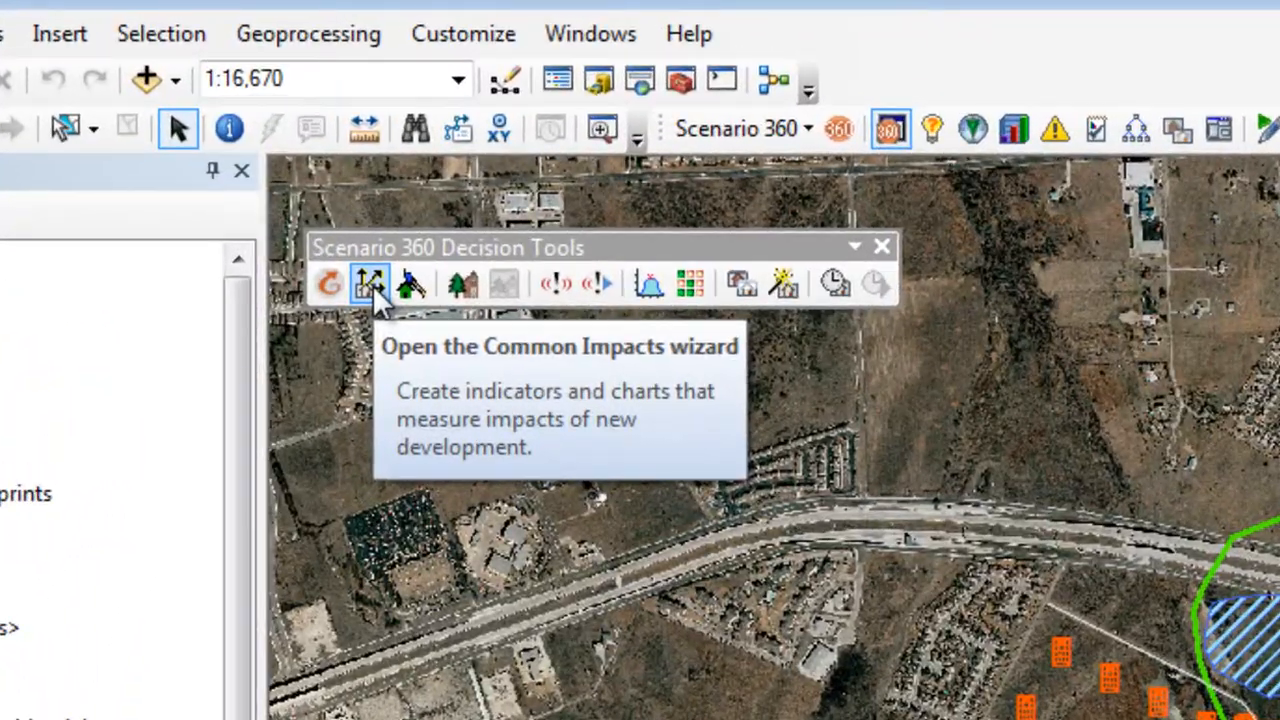
pyautogui.click(370, 285)
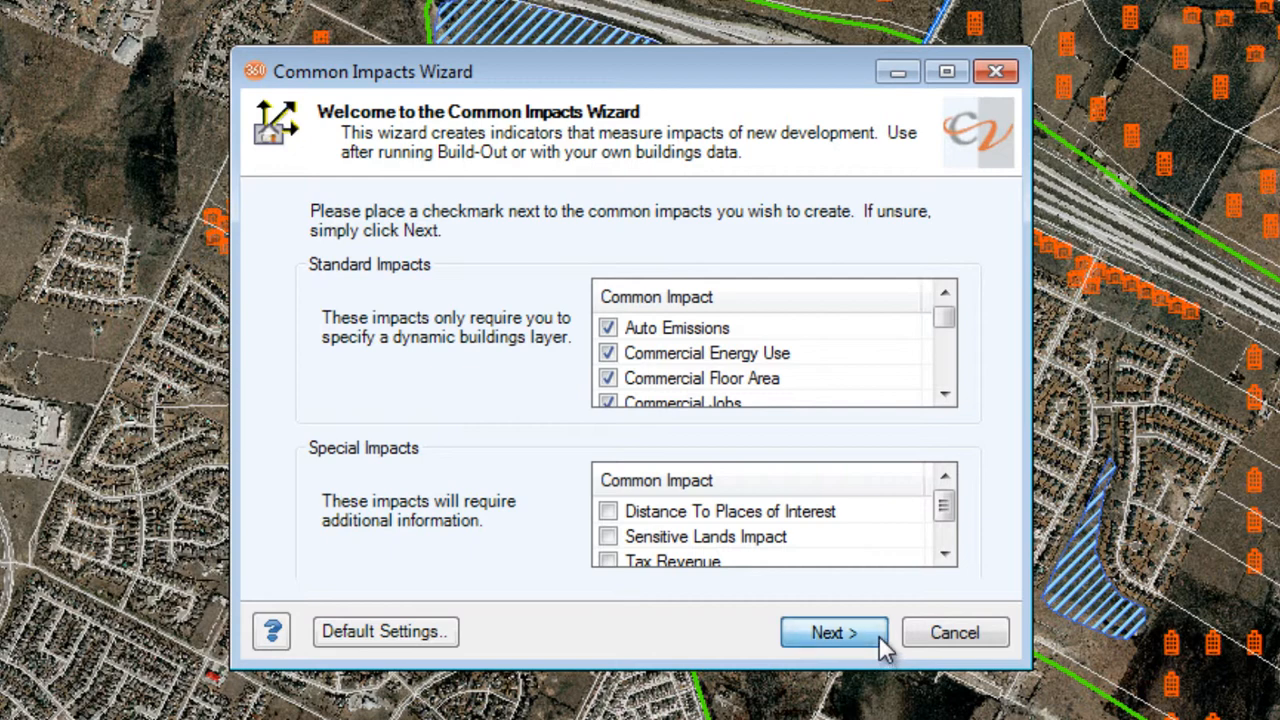
# Accept the preselected common impacts and keep Buildings as the dynamic buildings layer.
pyautogui.click(835, 633)
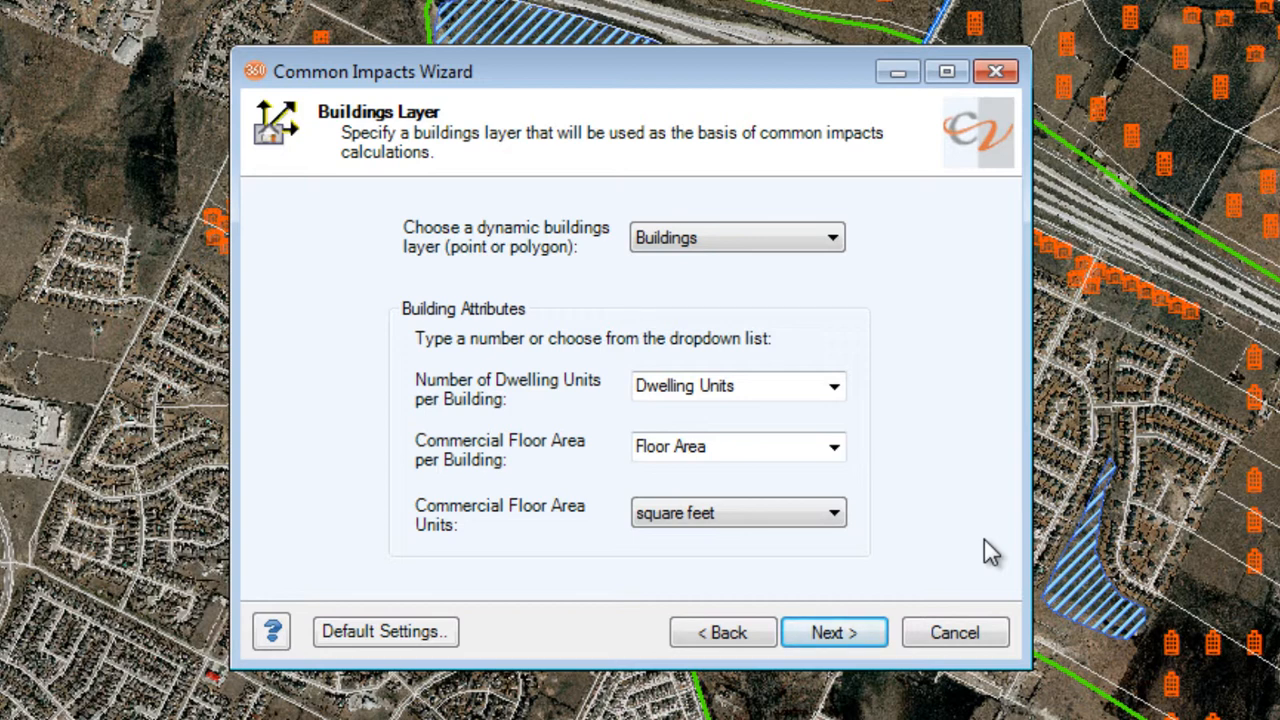
pyautogui.click(840, 238)
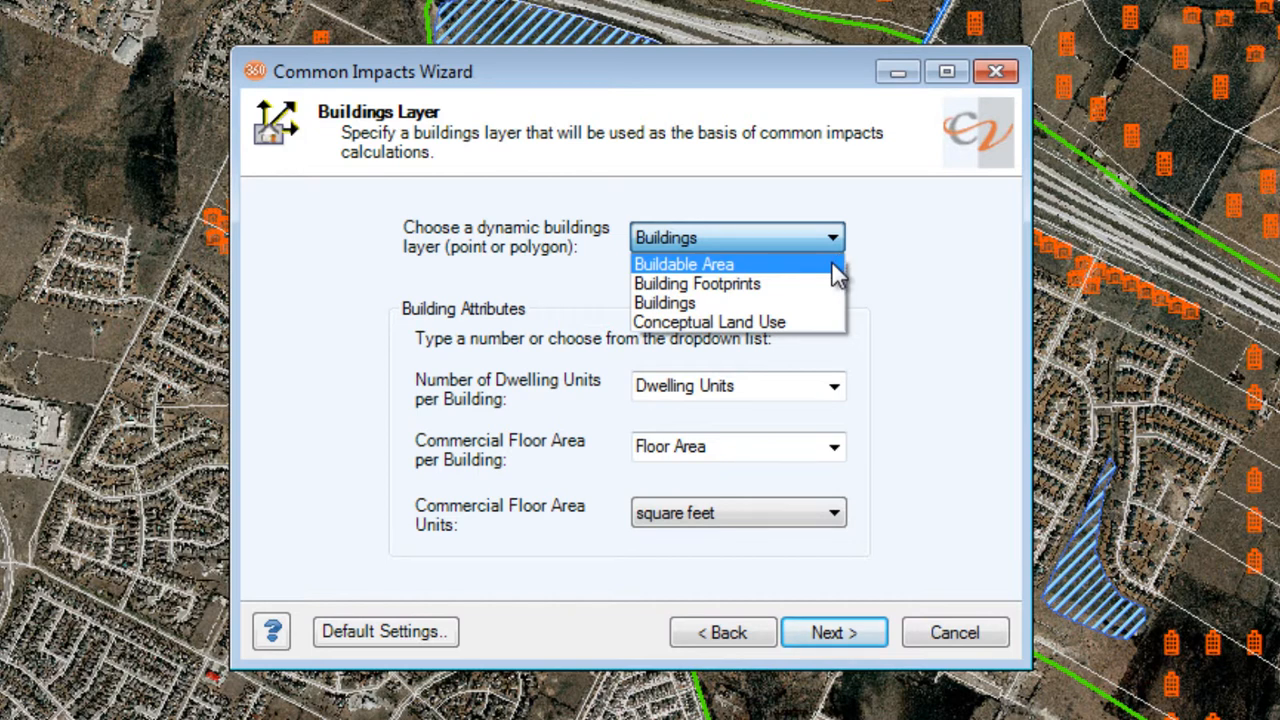
pyautogui.click(920, 303)
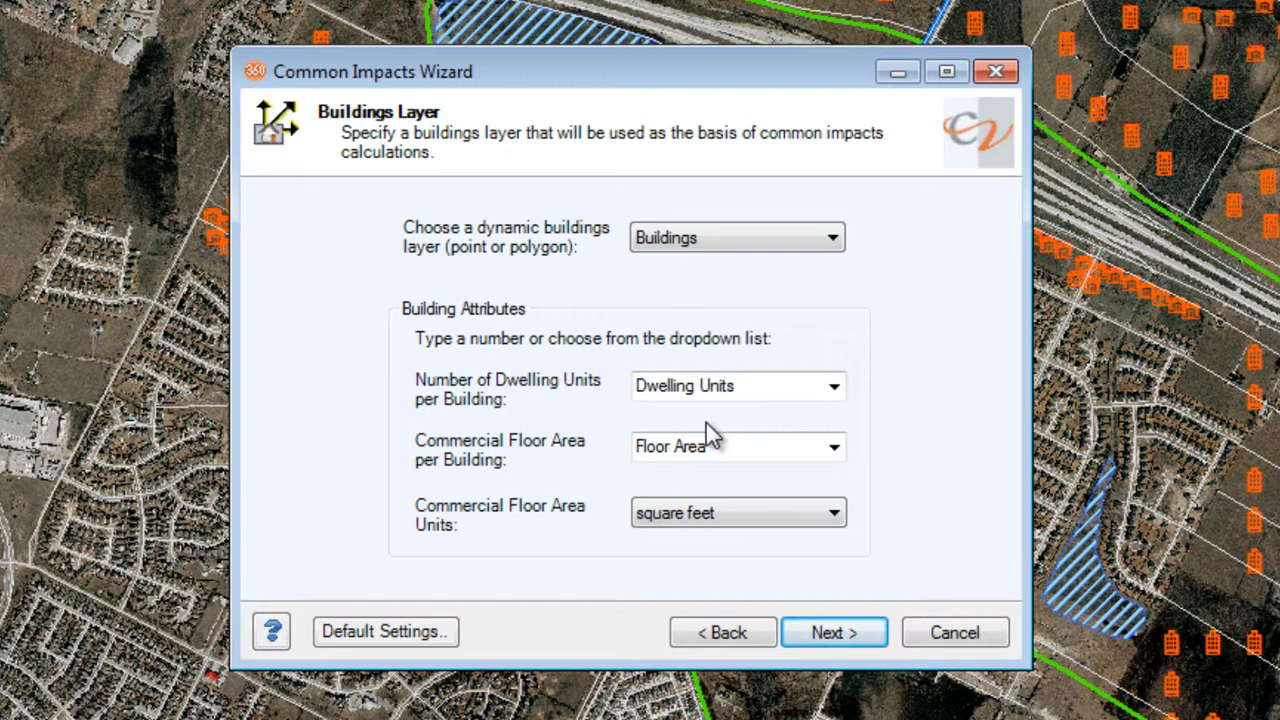
# Try fixed building attributes of 1 dwelling unit and 5000 square feet of commercial floor area per building.
pyautogui.click(758, 397)
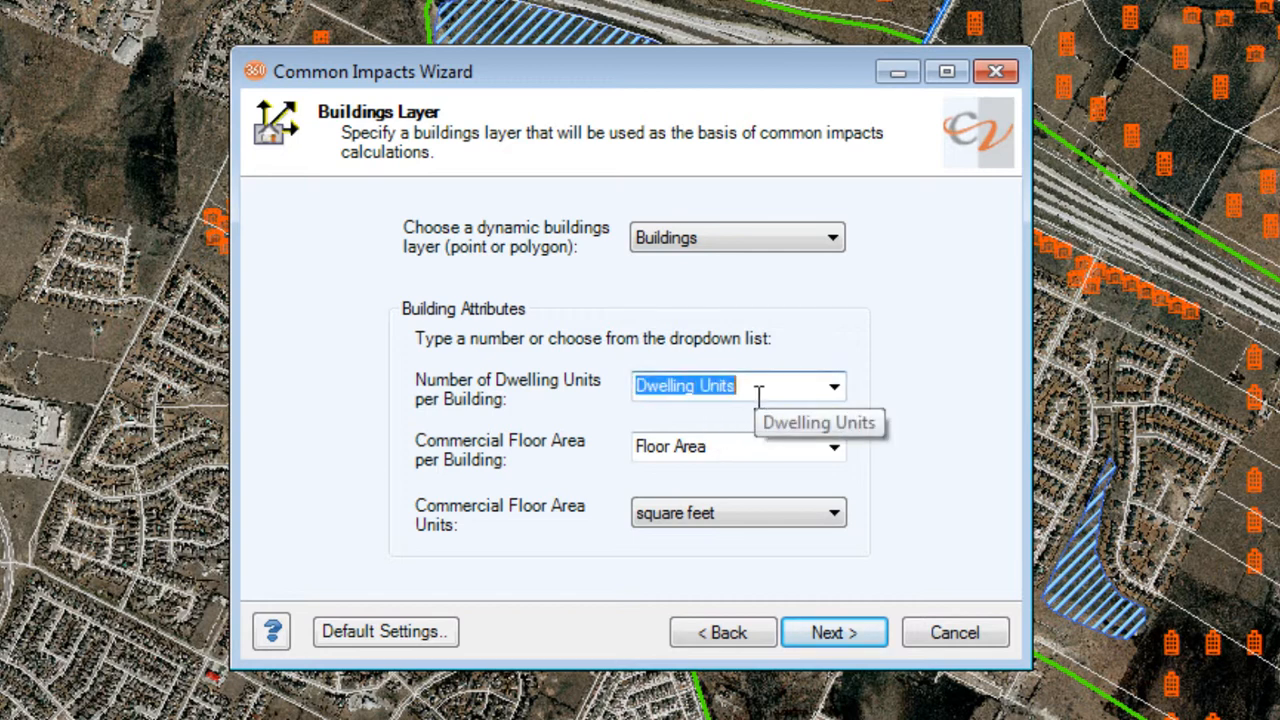
pyautogui.write('1')
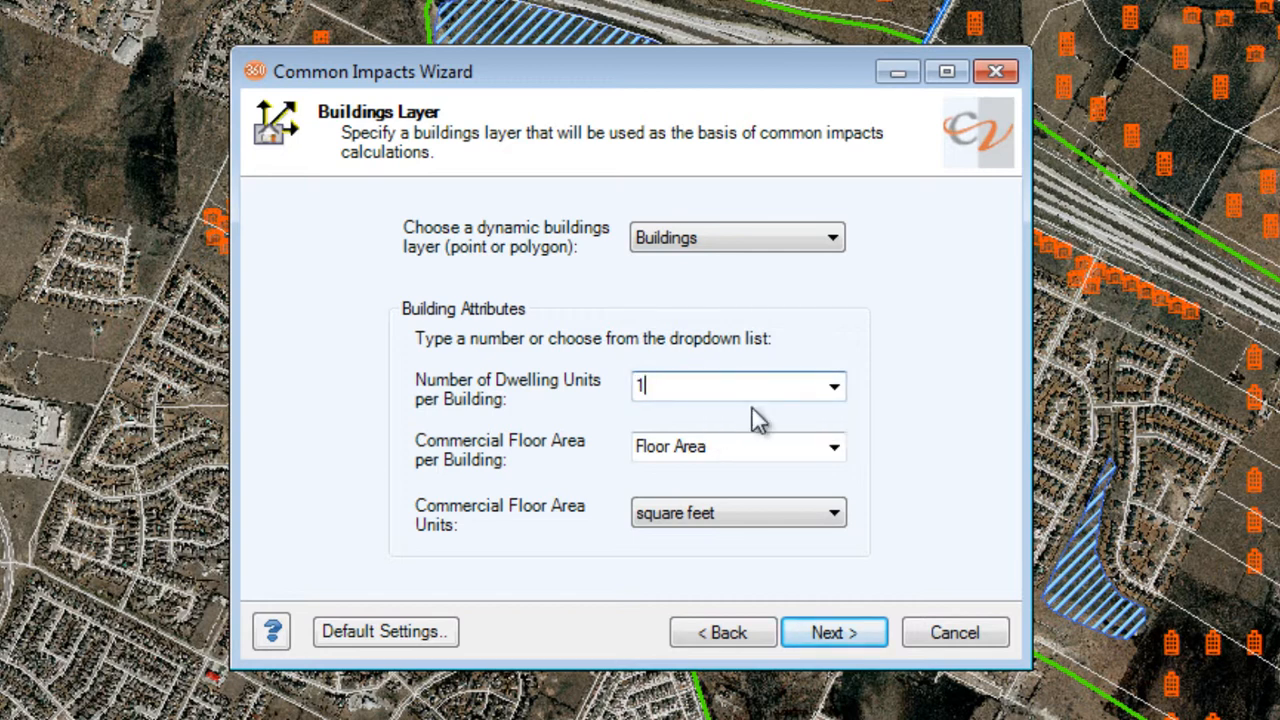
pyautogui.click(758, 452)
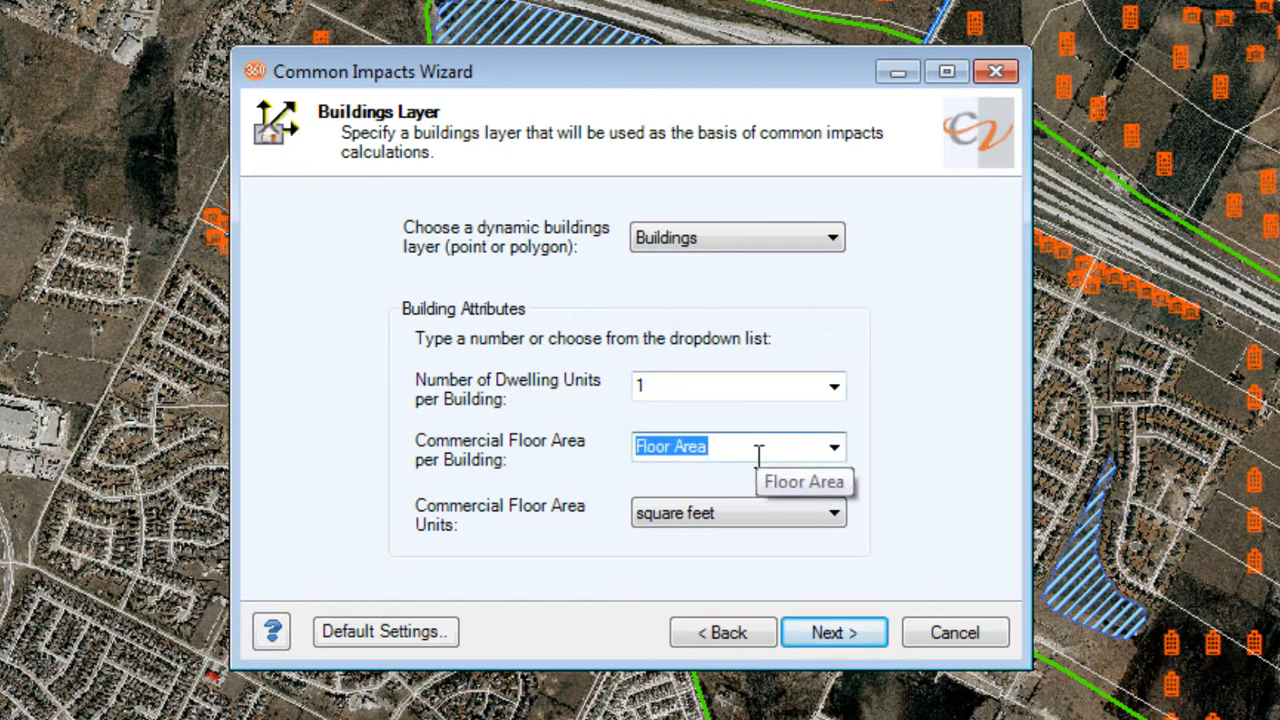
pyautogui.write('5000')
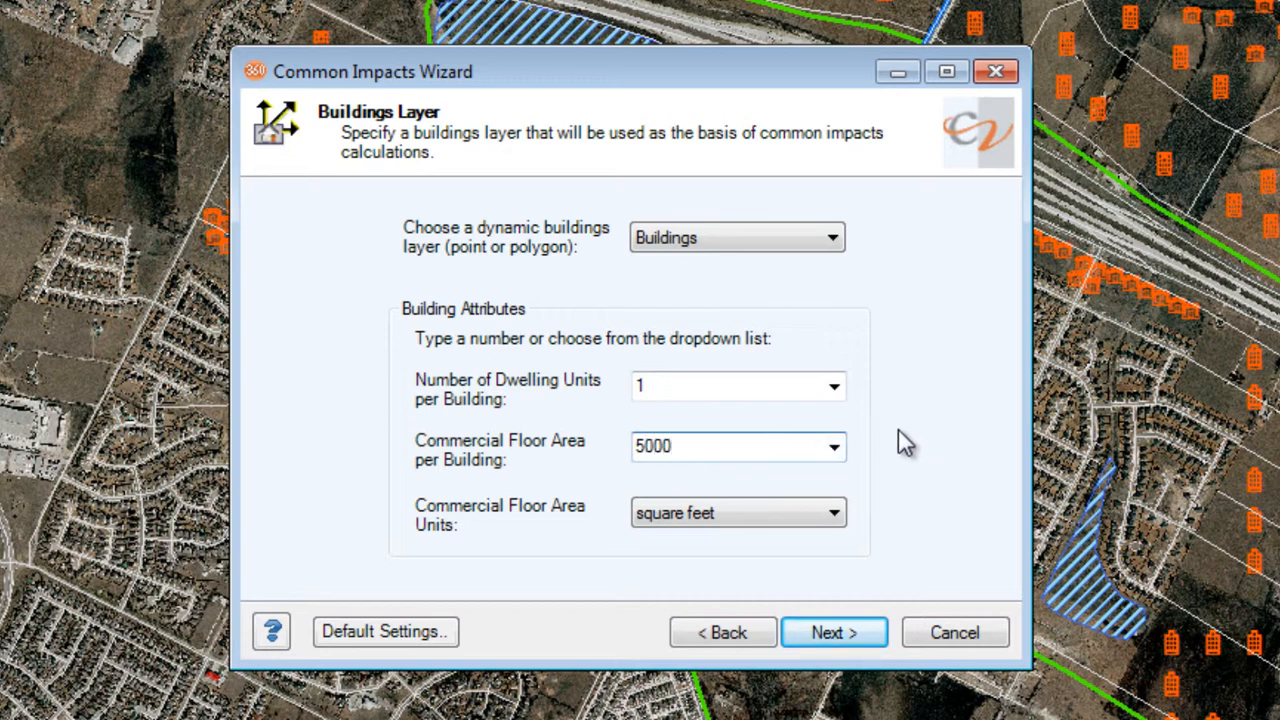
# Base the dwelling units per building on the Dwelling Units attribute and the commercial floor area on the Floor Area attribute.
pyautogui.click(840, 389)
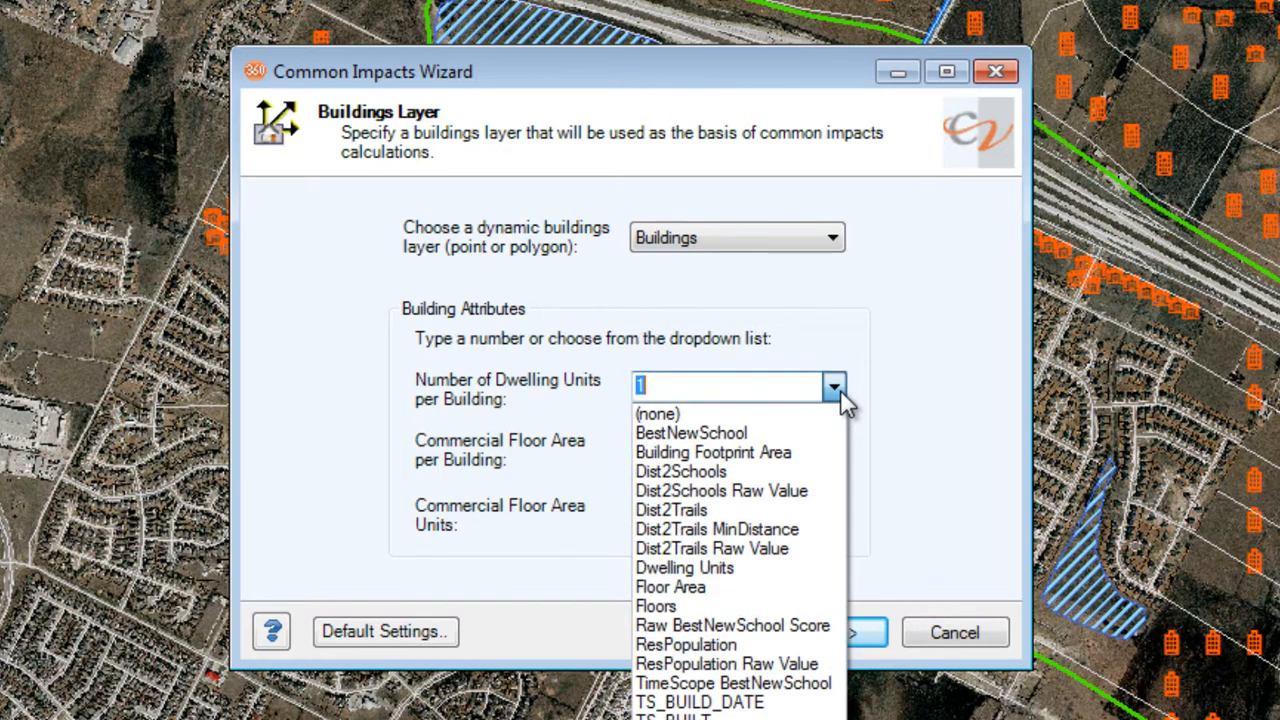
pyautogui.click(810, 567)
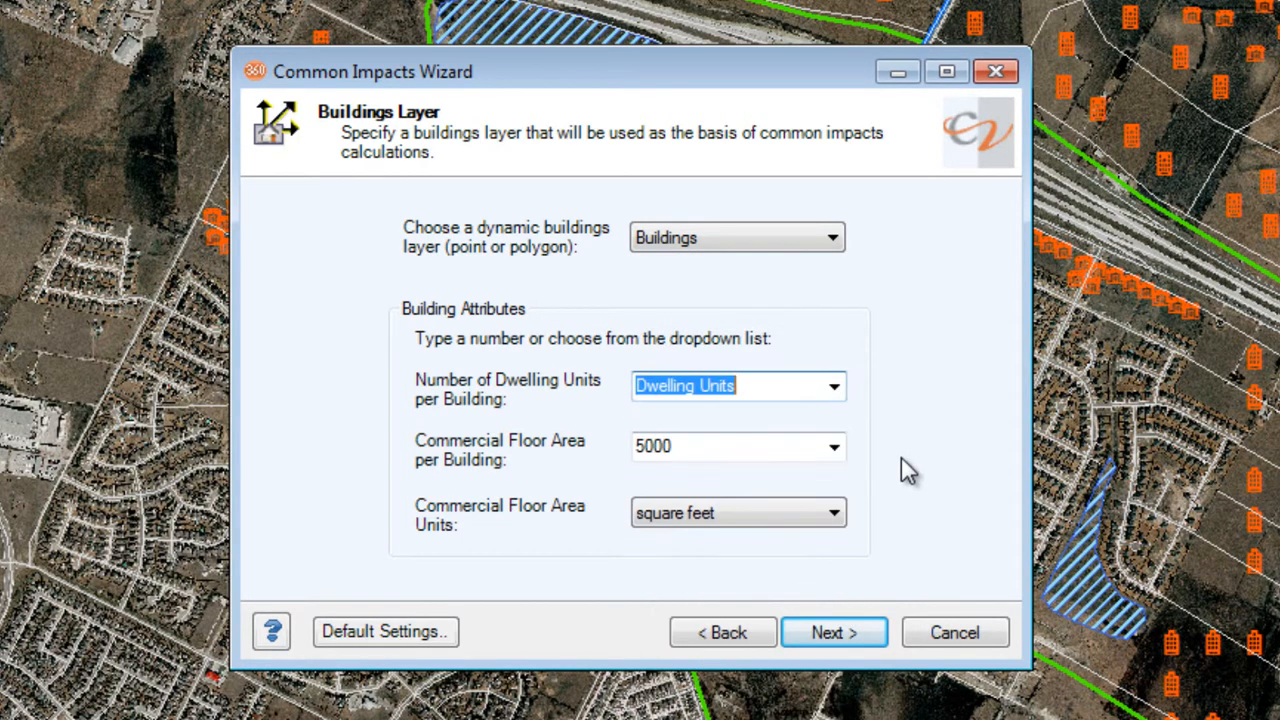
pyautogui.click(834, 453)
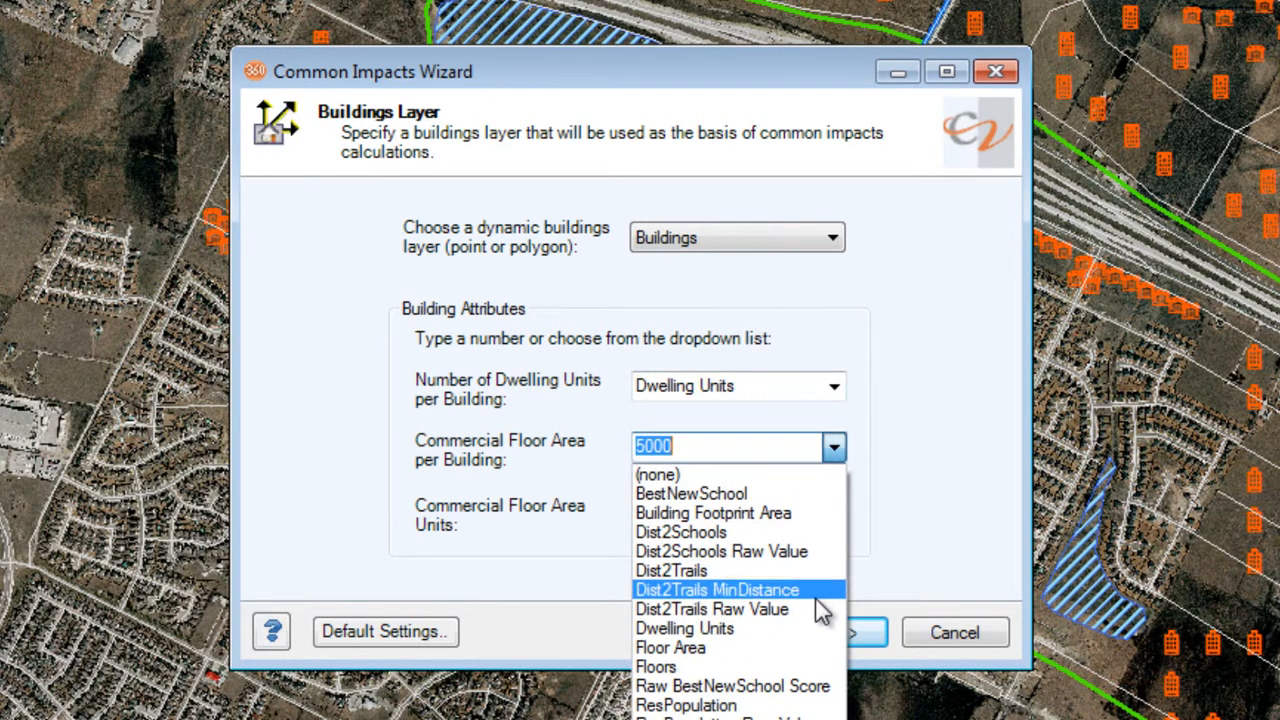
pyautogui.click(800, 648)
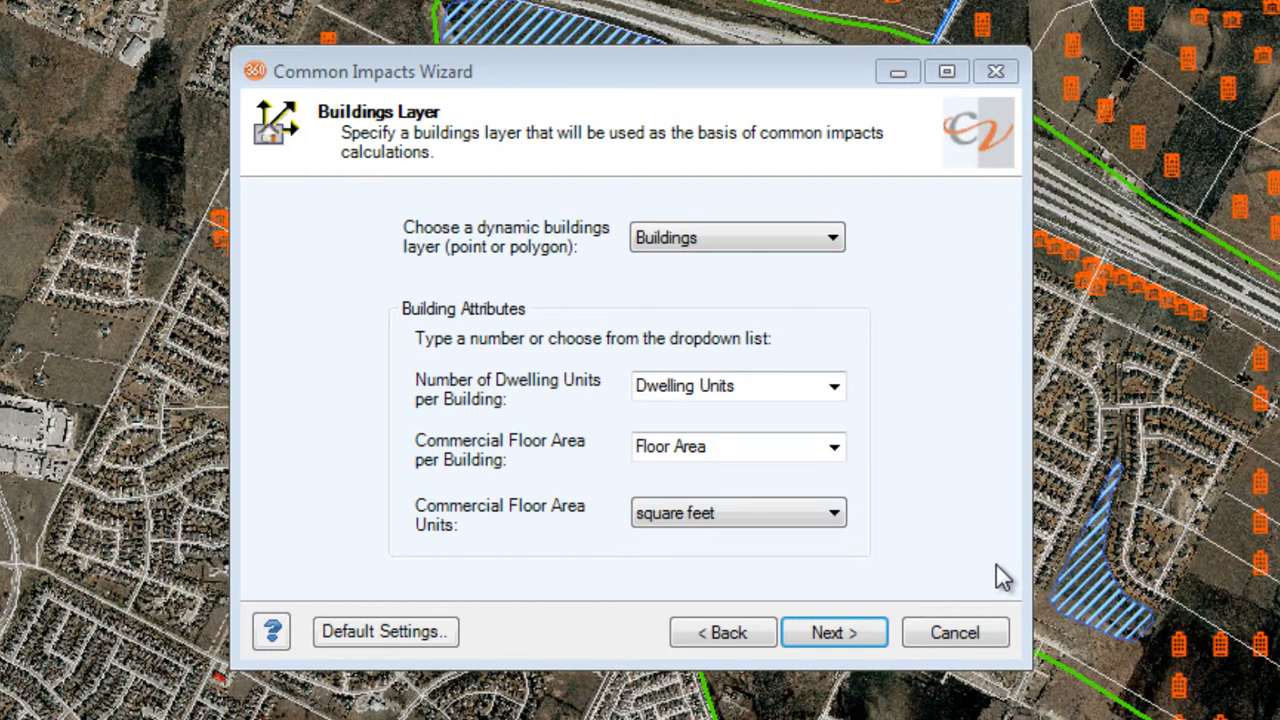
# Finish the wizard without reviewing the report settings, leaving the assumptions and charts windows set to open.
pyautogui.click(838, 634)
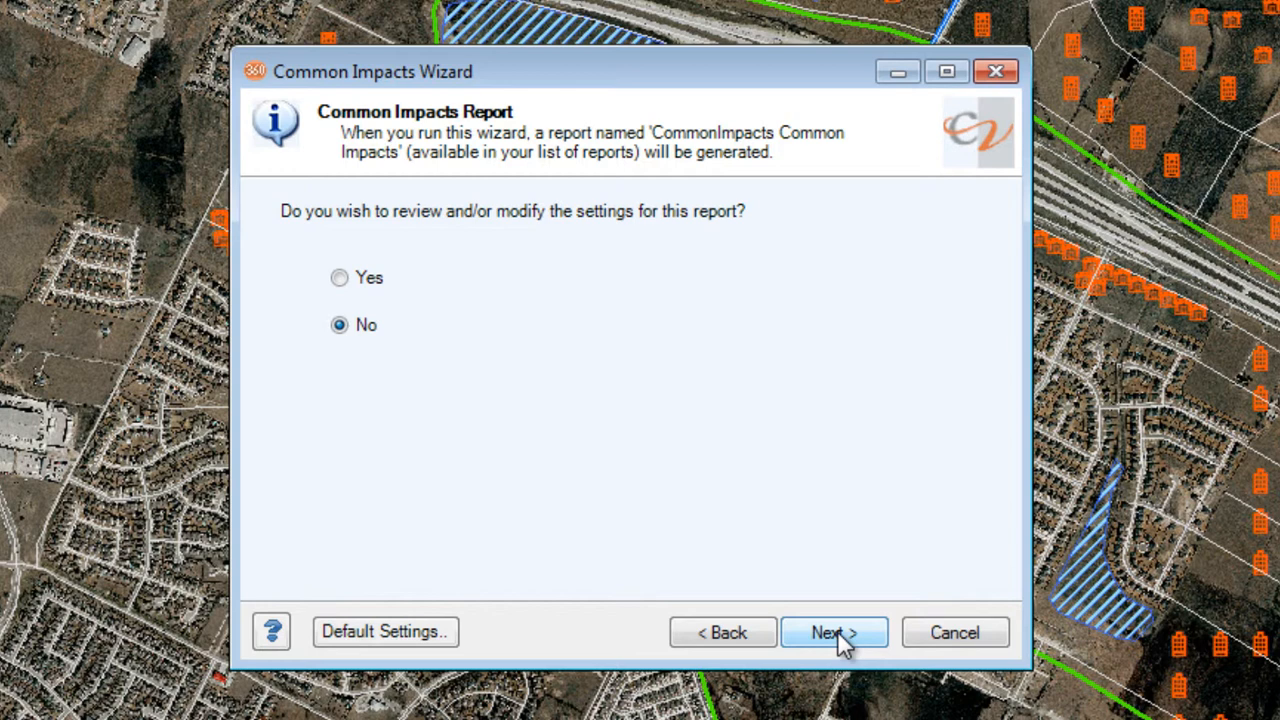
pyautogui.click(838, 632)
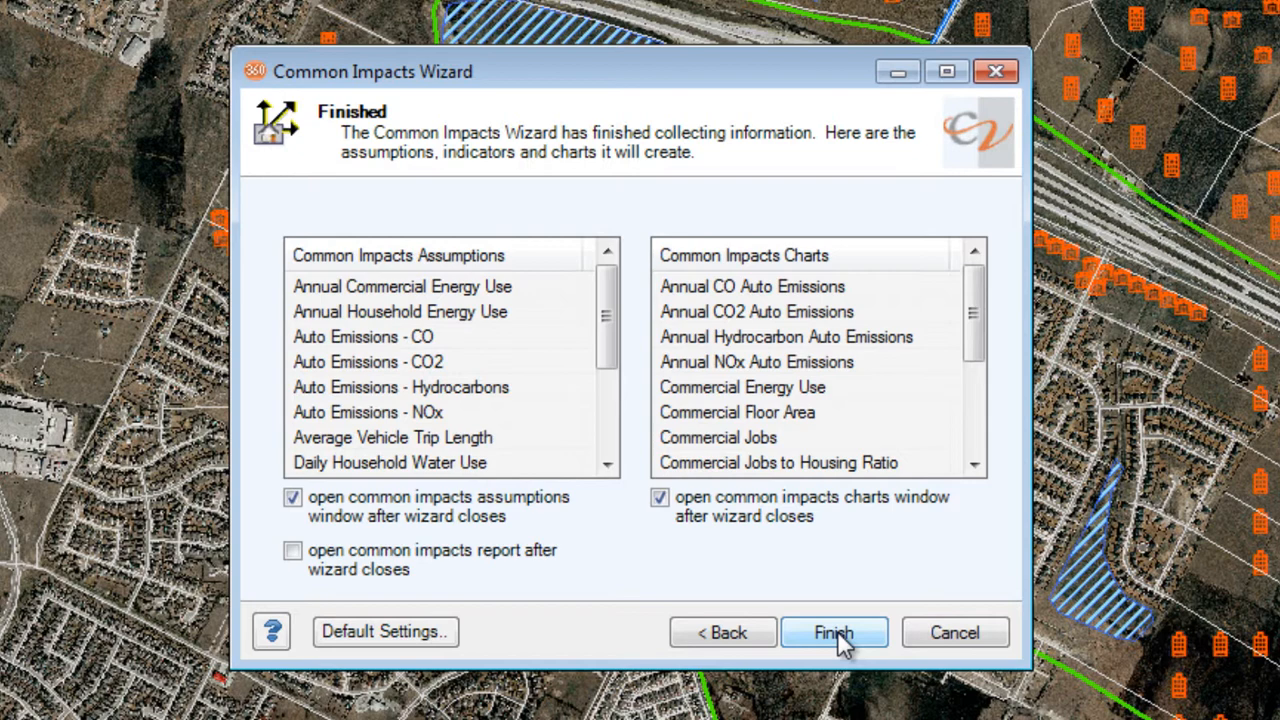
pyautogui.click(838, 638)
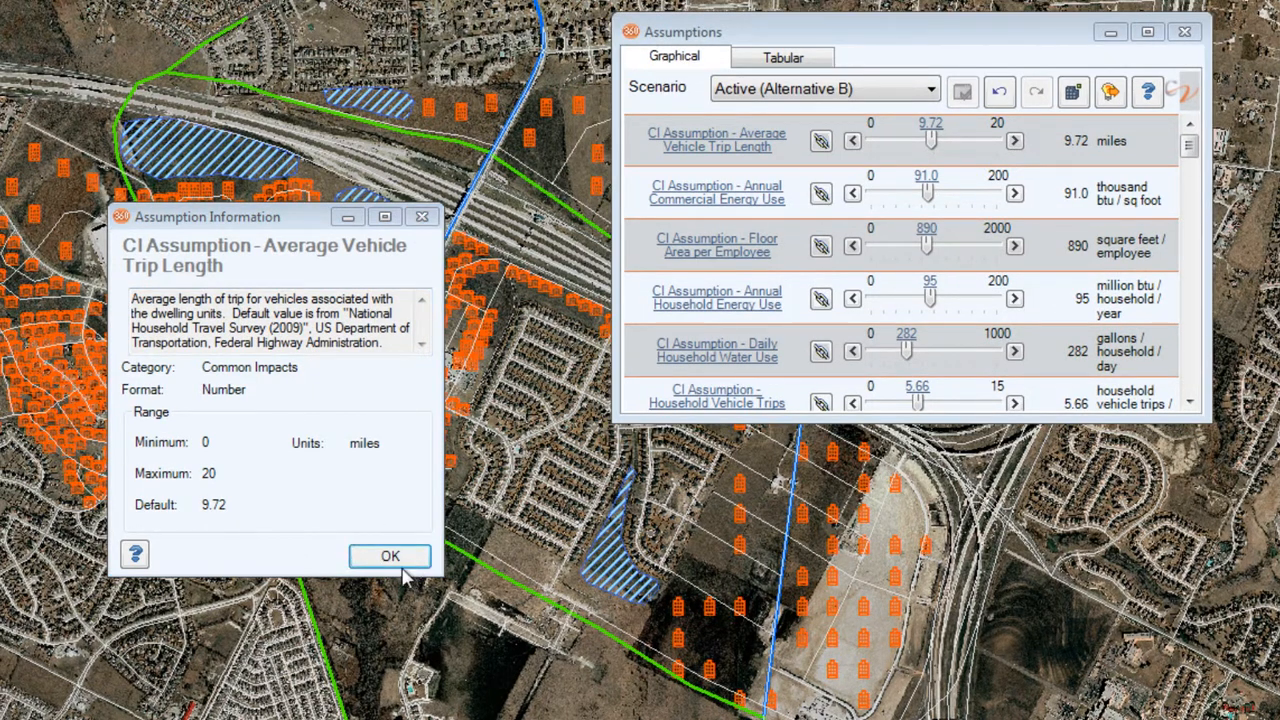
# Close the Average Vehicle Trip Length information, then keep the Charts window docked open and browse its charts to the end.
pyautogui.click(403, 563)
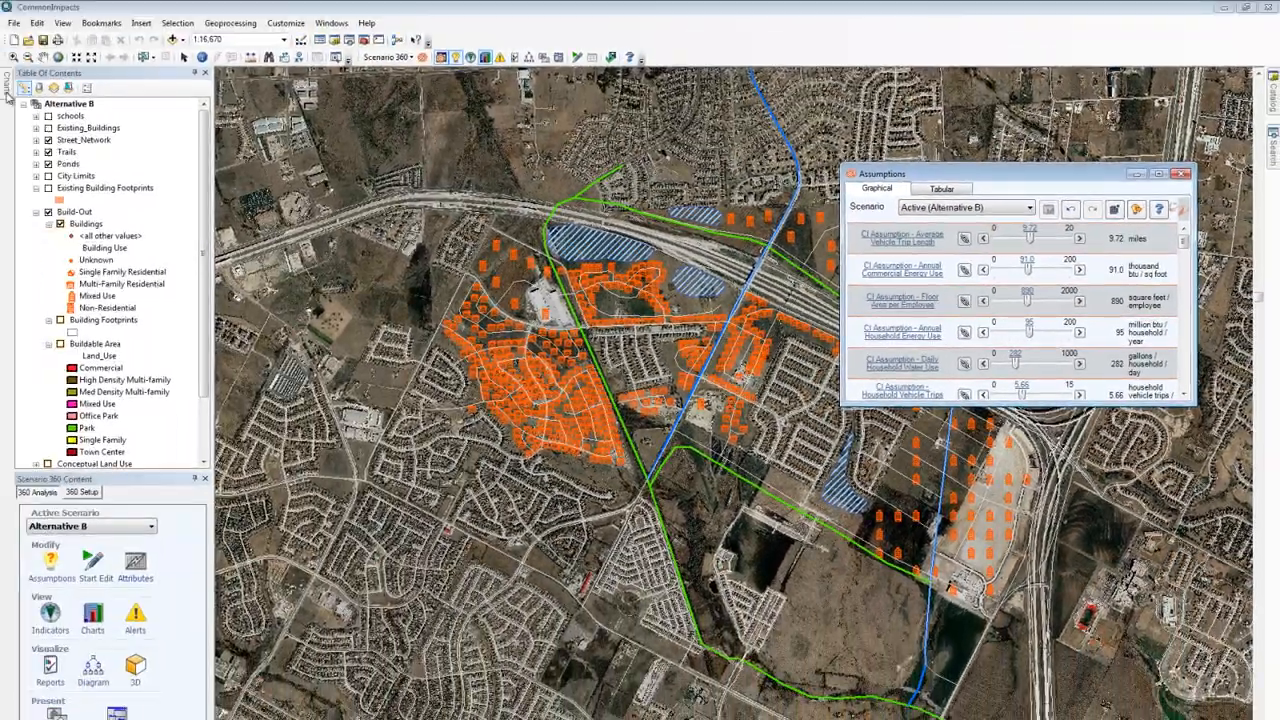
pyautogui.moveTo(7, 94)
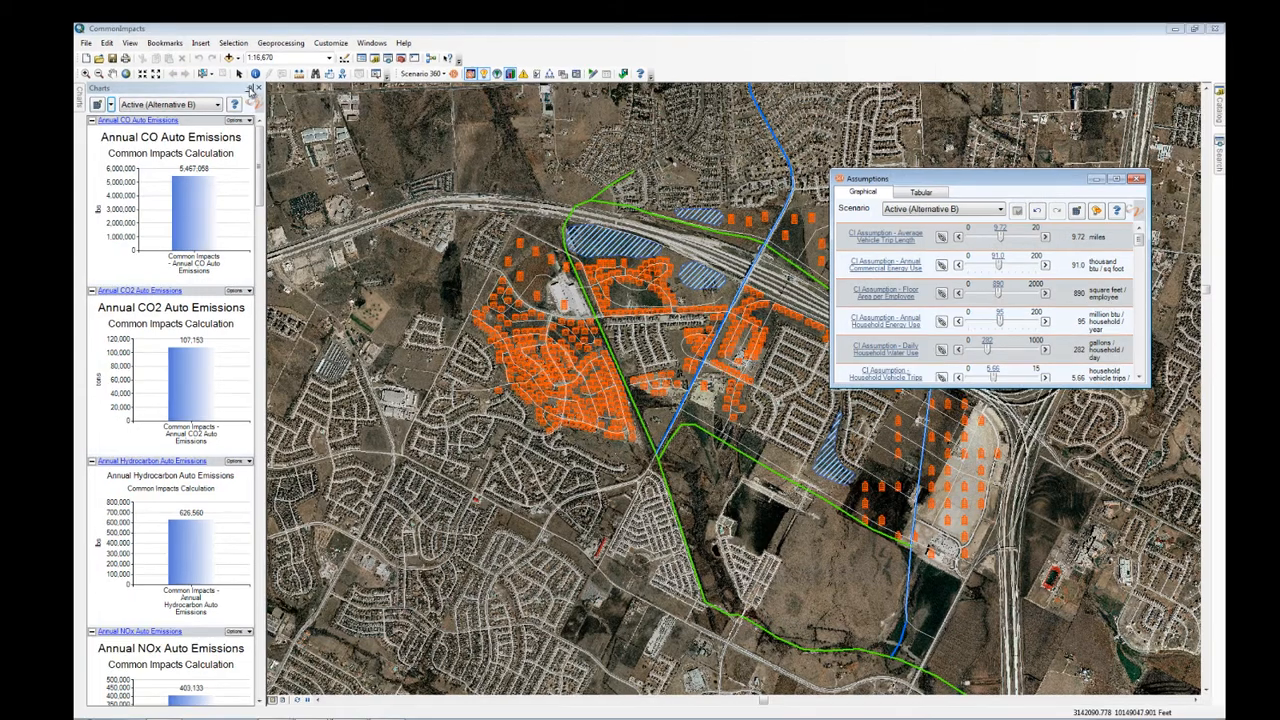
pyautogui.click(196, 73)
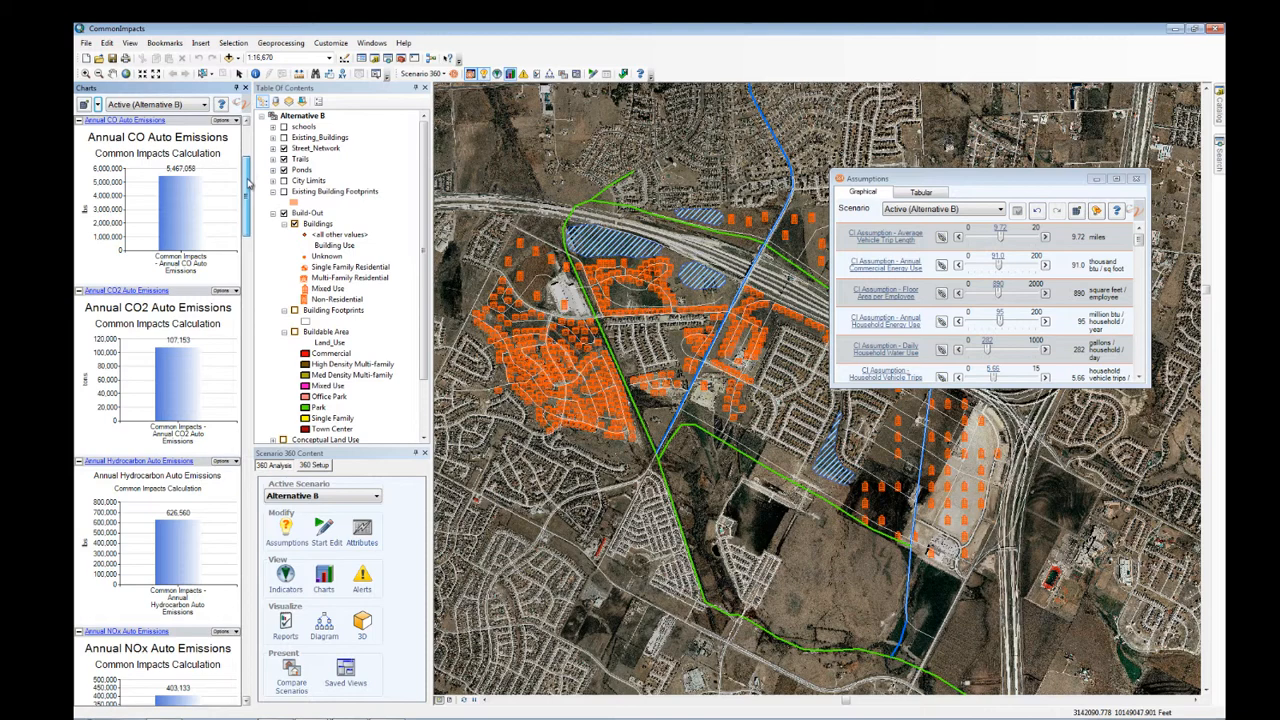
pyautogui.moveTo(247, 193); pyautogui.dragTo(252, 645)
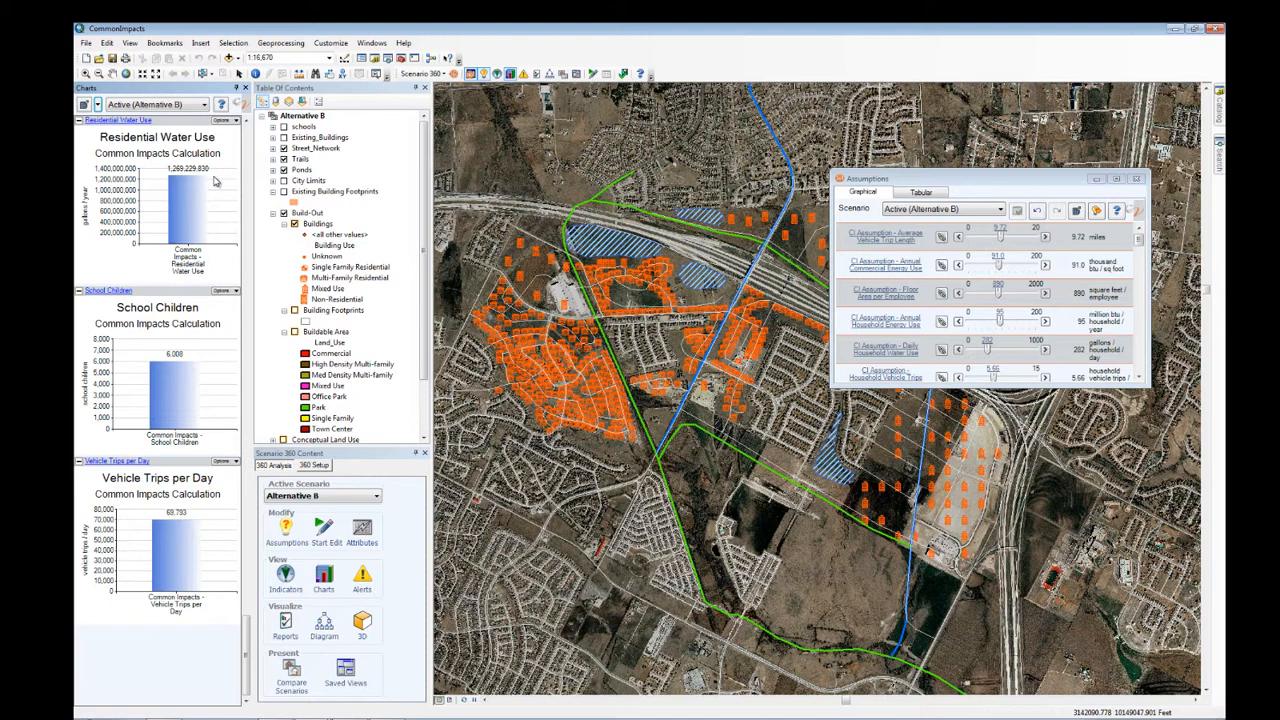
# Examine the properties and formula of the Common Impacts - Population indicator, then close the indicators list.
pyautogui.click(315, 466)
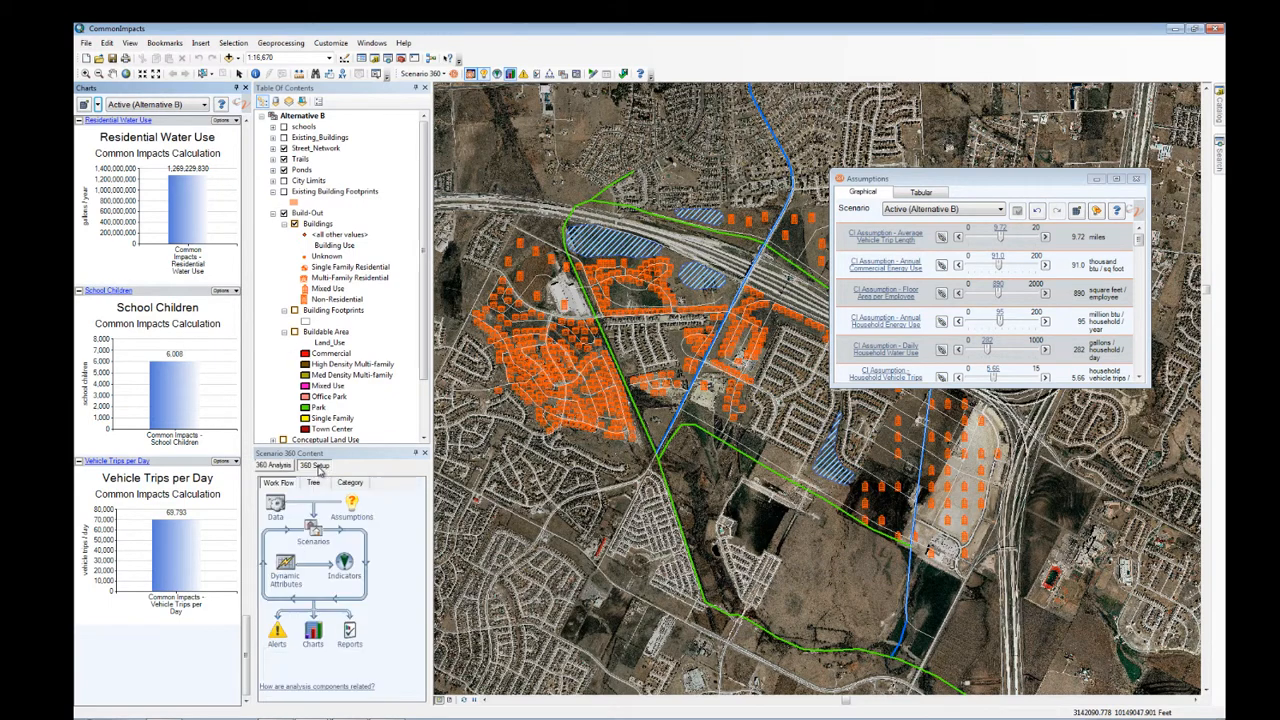
pyautogui.click(343, 572)
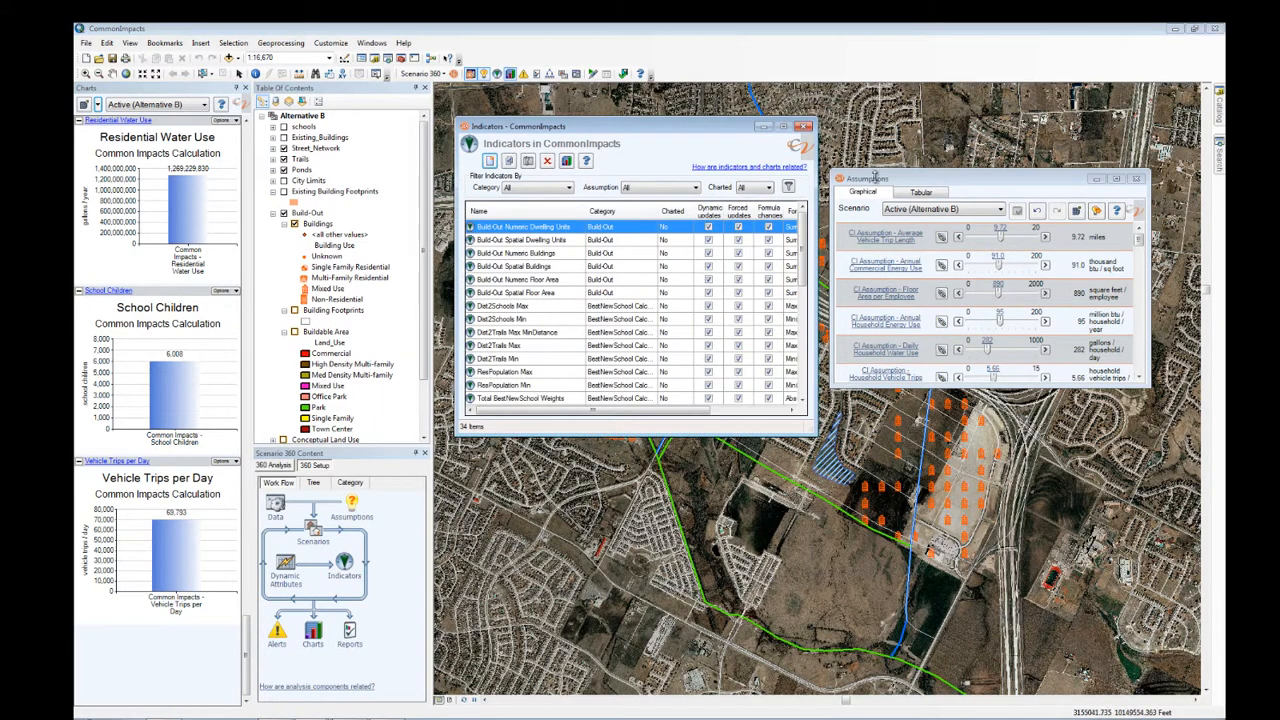
pyautogui.moveTo(802, 232); pyautogui.dragTo(813, 331)
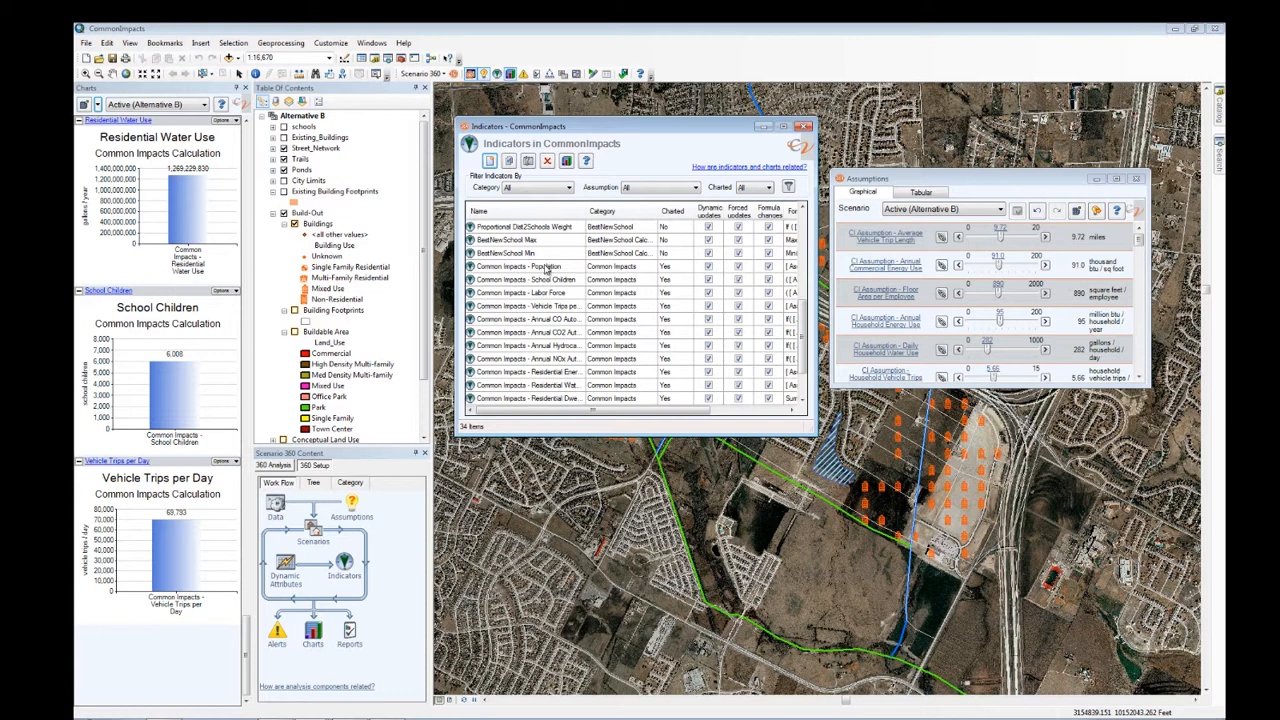
pyautogui.doubleClick(546, 268)
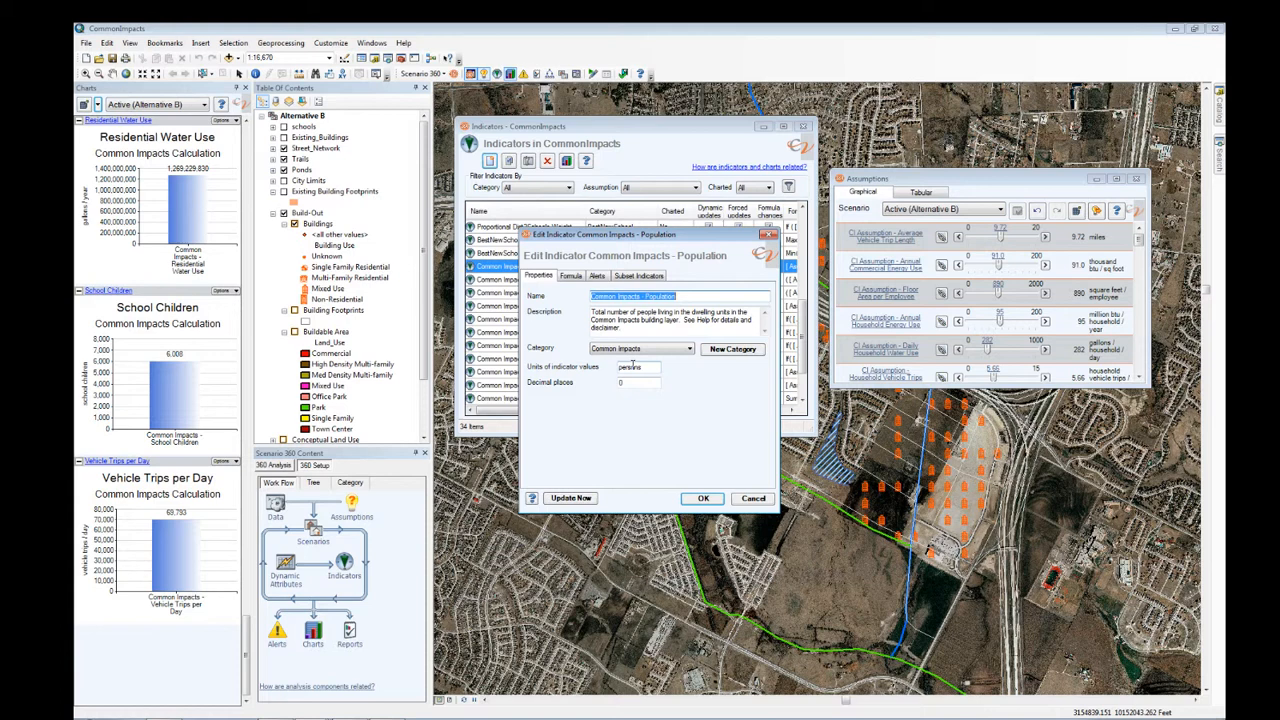
pyautogui.click(571, 277)
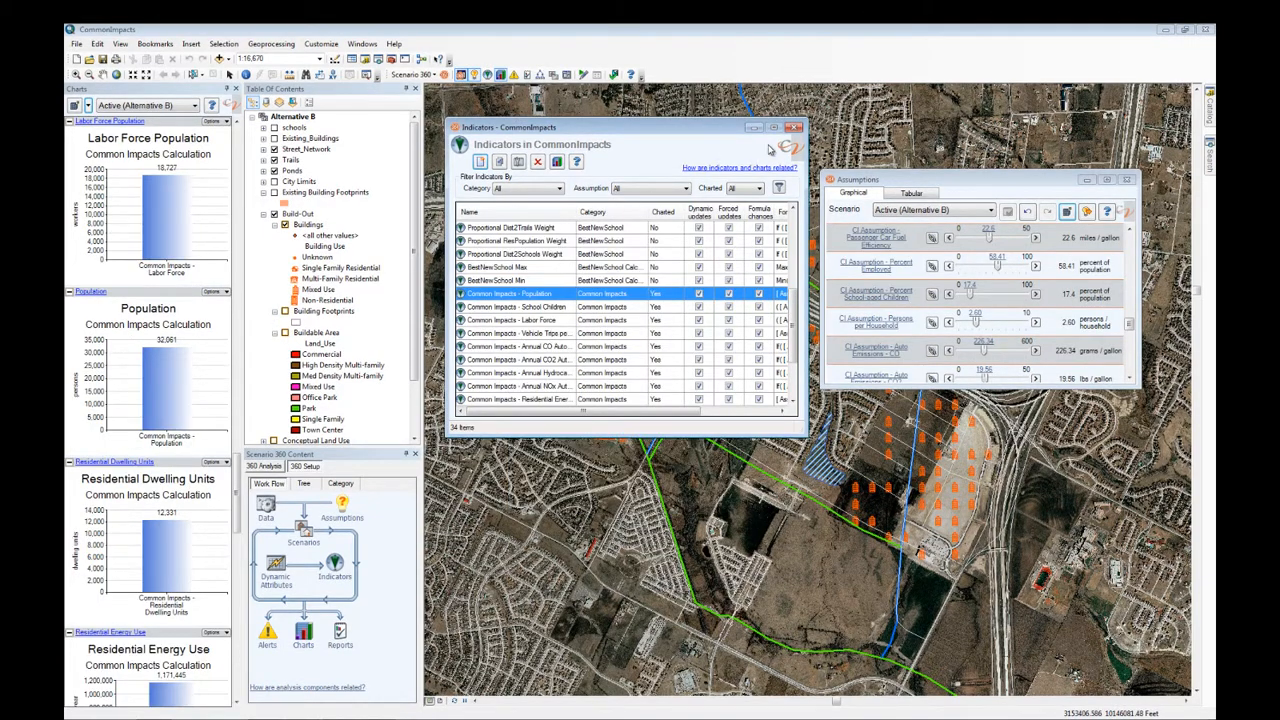
pyautogui.click(795, 128)
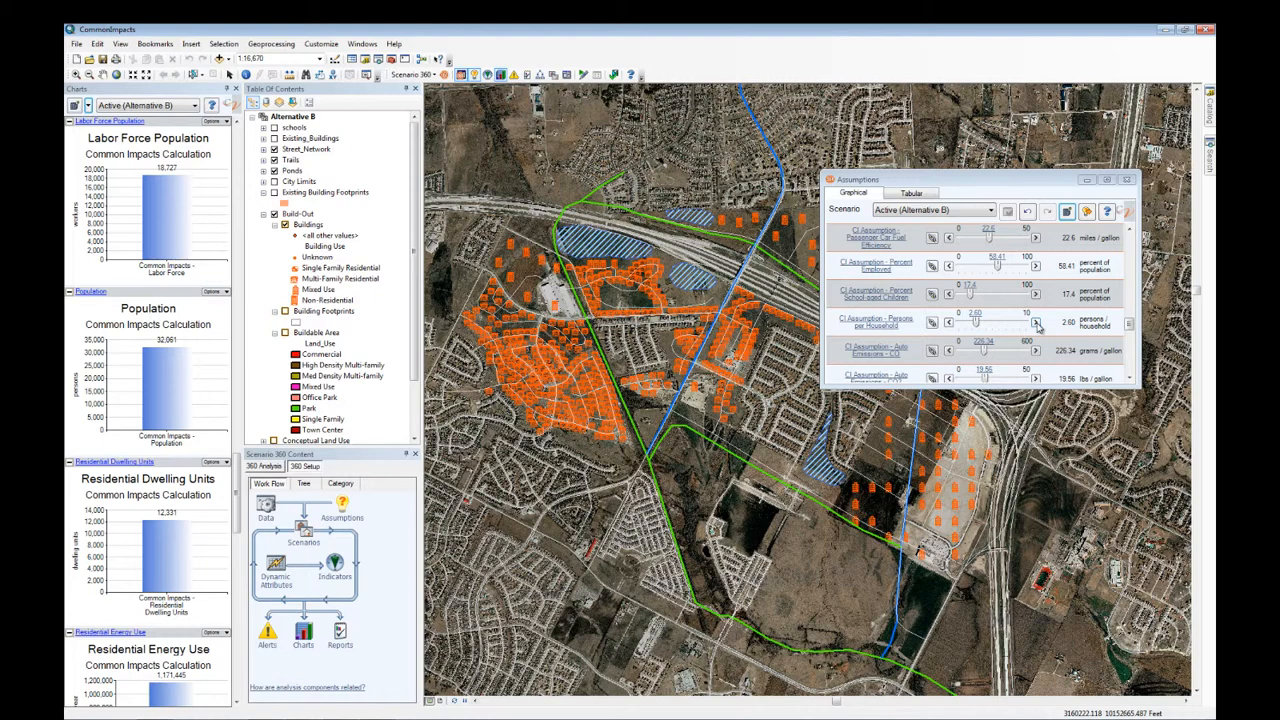
# Raise the Persons per Household assumption to 2.80, apply the change and check its effect on the population and school children charts.
pyautogui.click(1036, 324)
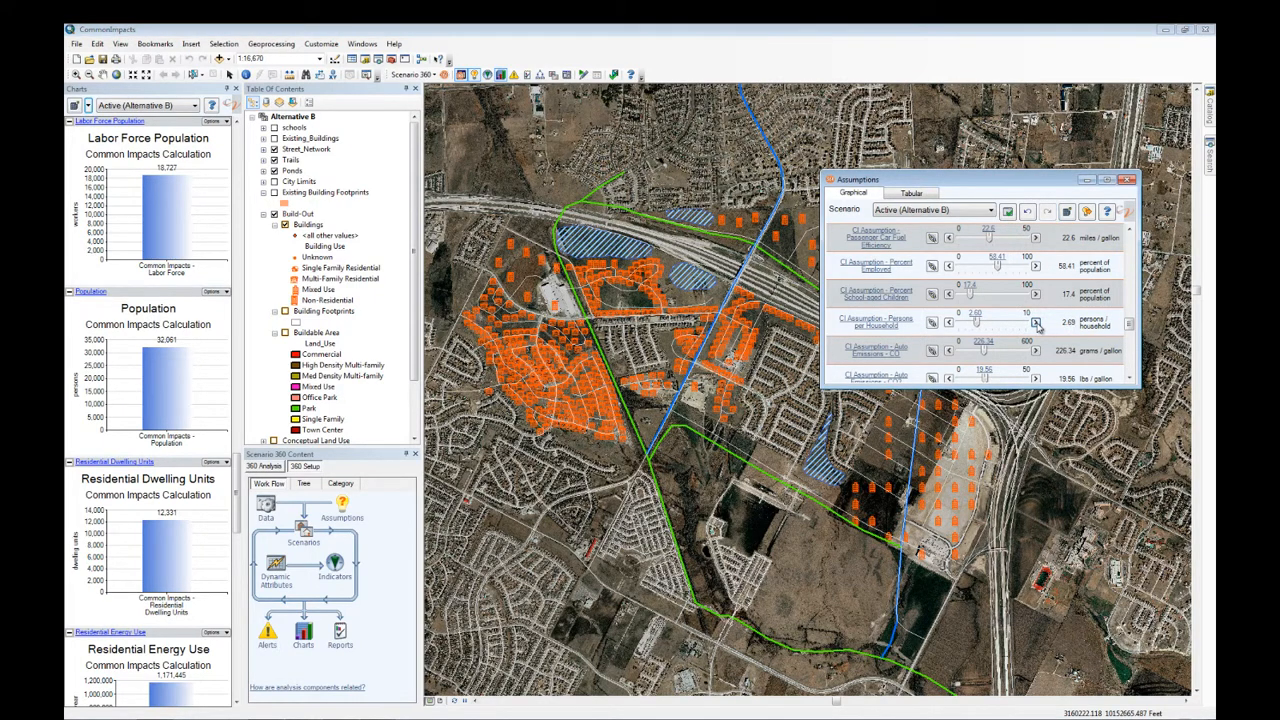
pyautogui.click(1036, 324)
pyautogui.click(1036, 324)
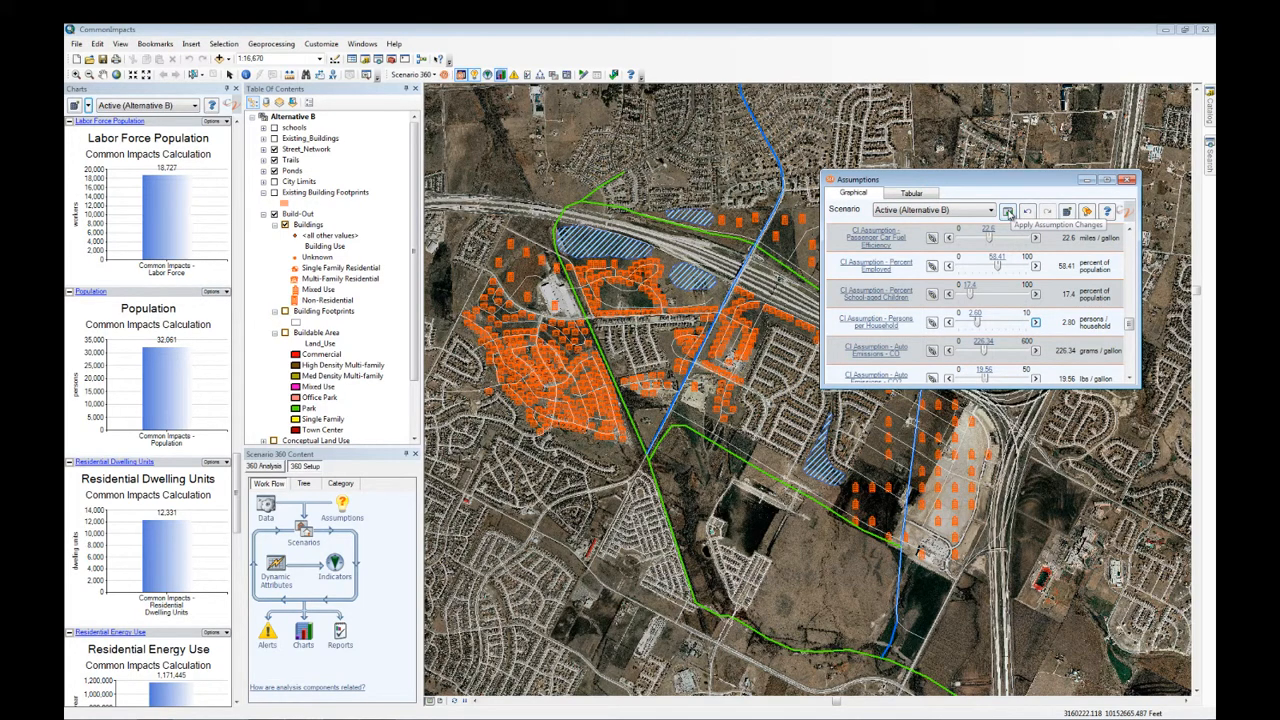
pyautogui.click(1008, 212)
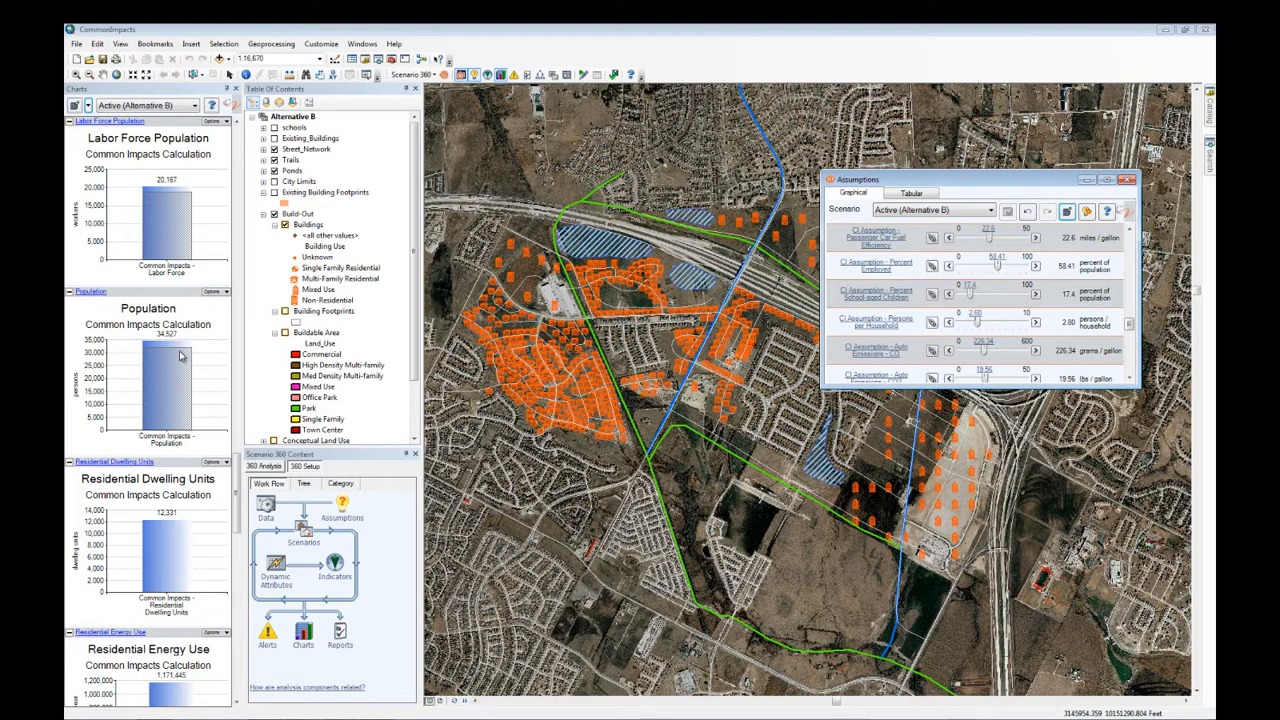
pyautogui.moveTo(181, 357)
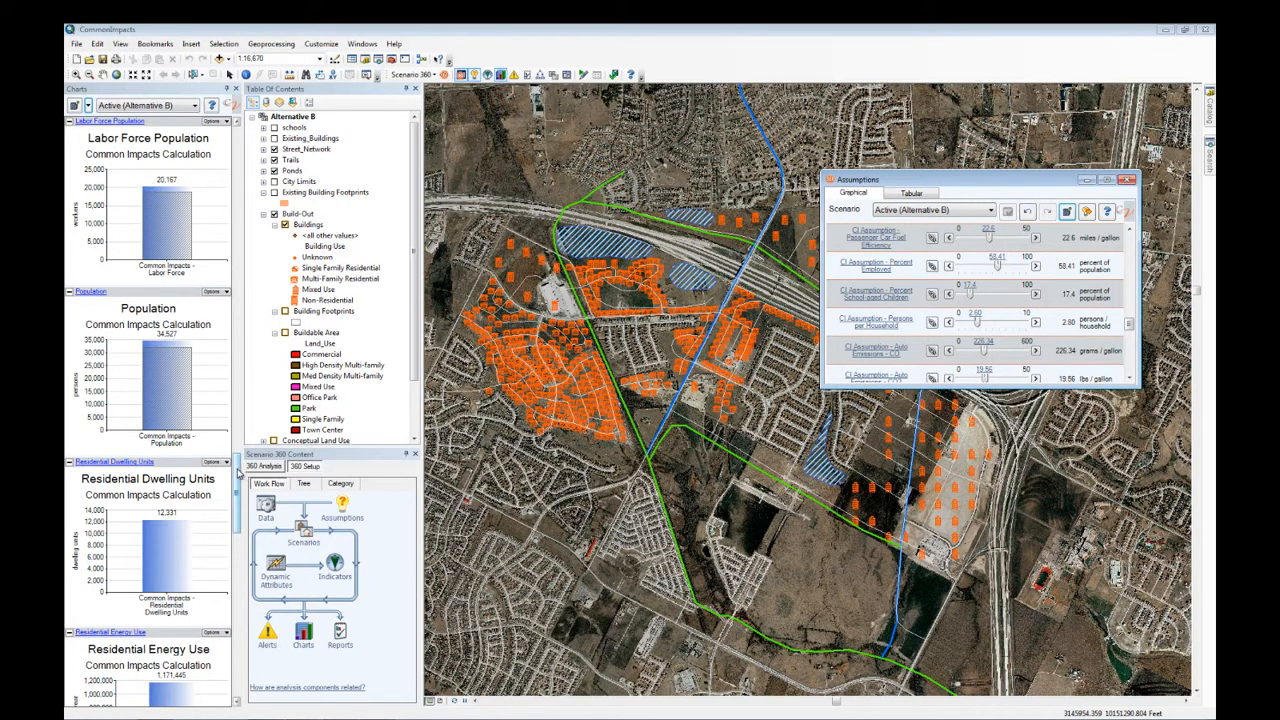
pyautogui.moveTo(237, 469); pyautogui.dragTo(253, 601)
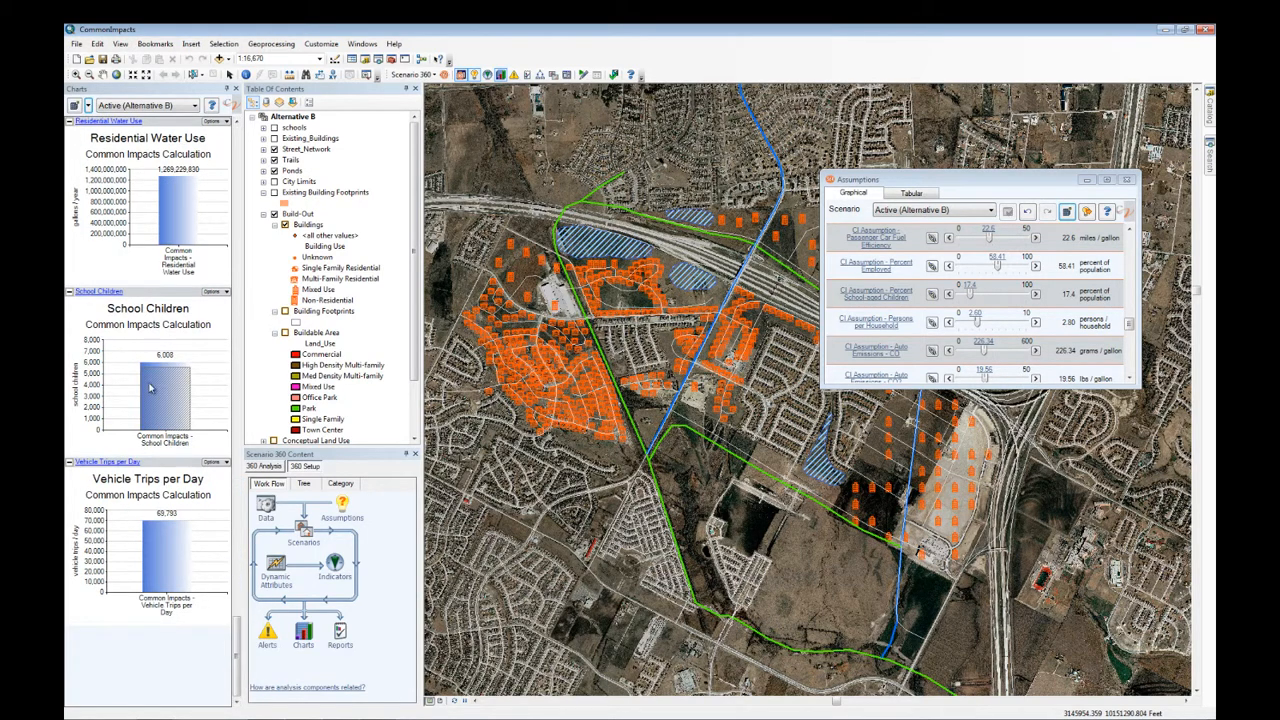